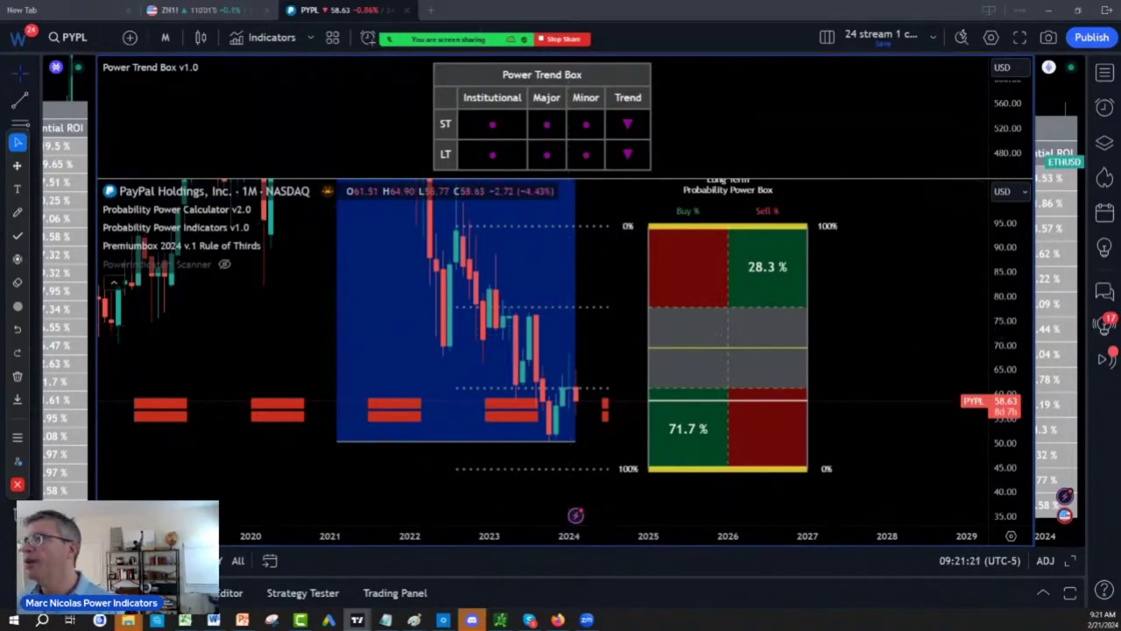
Step: Bring PowerPoint forward and show the Coinbase lot-details slide (35 shares, +88.85%)
{"action": "key", "text": "alt+Tab"}
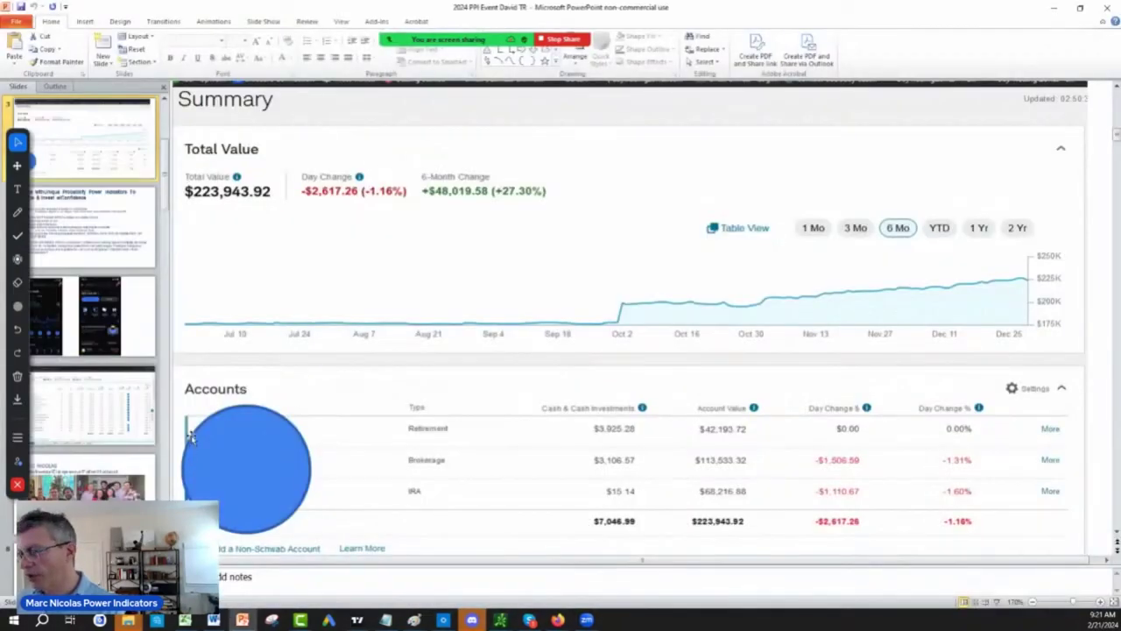
{"action": "scroll", "coordinate": [191, 438], "scroll_direction": "down", "scroll_amount": 5}
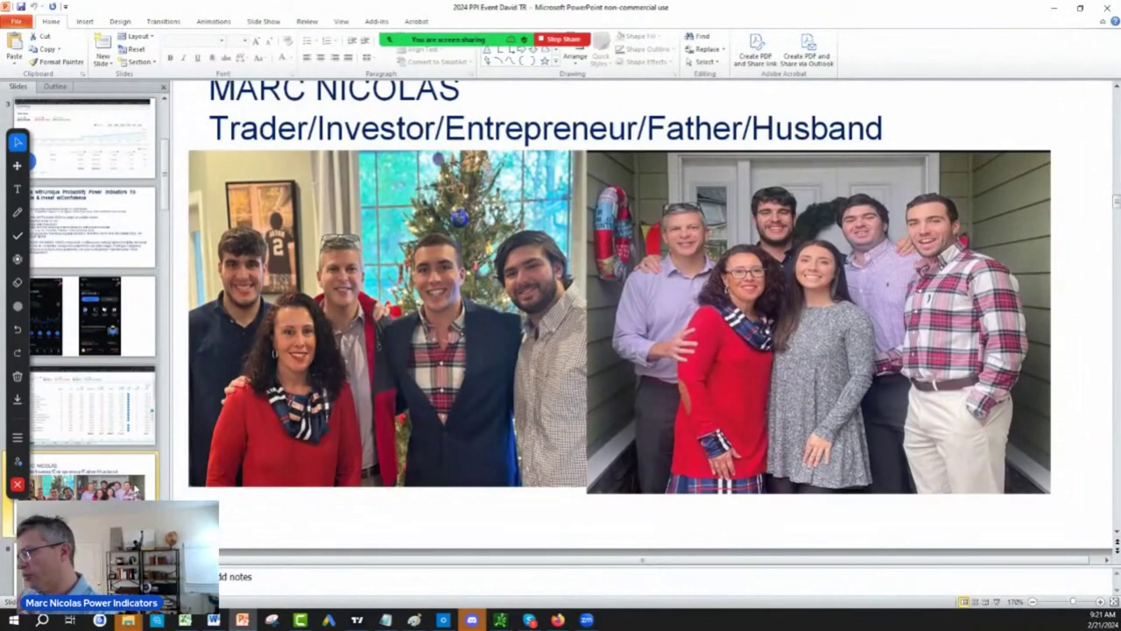
{"action": "scroll", "coordinate": [125, 496], "scroll_direction": "down", "scroll_amount": 2}
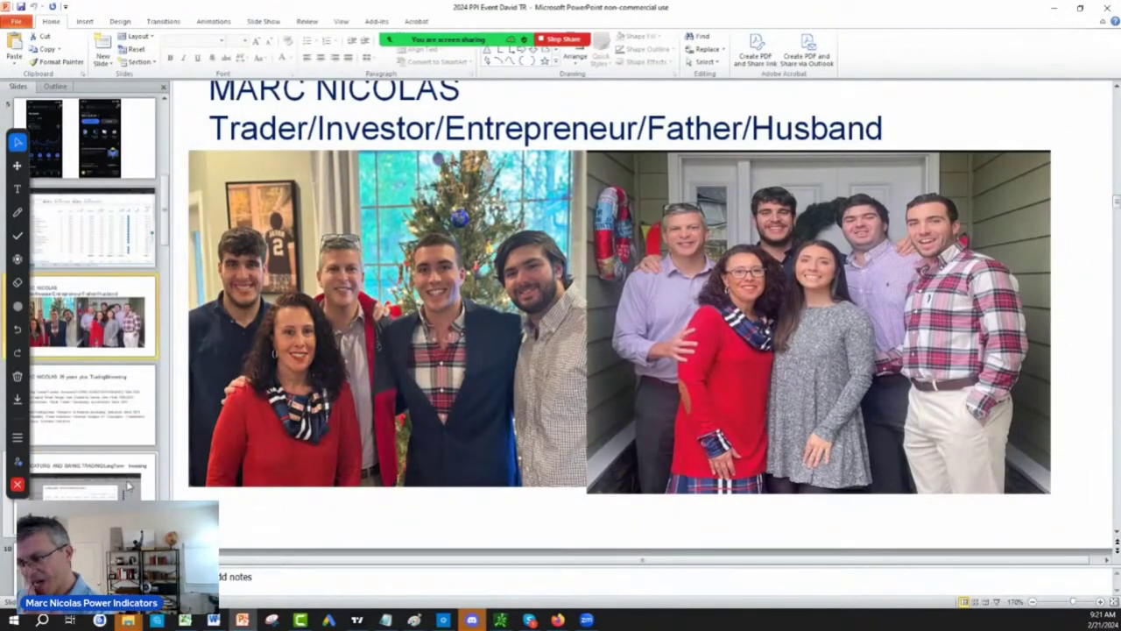
{"action": "scroll", "coordinate": [129, 486], "scroll_direction": "down", "scroll_amount": 2}
{"action": "left_click", "coordinate": [116, 403]}
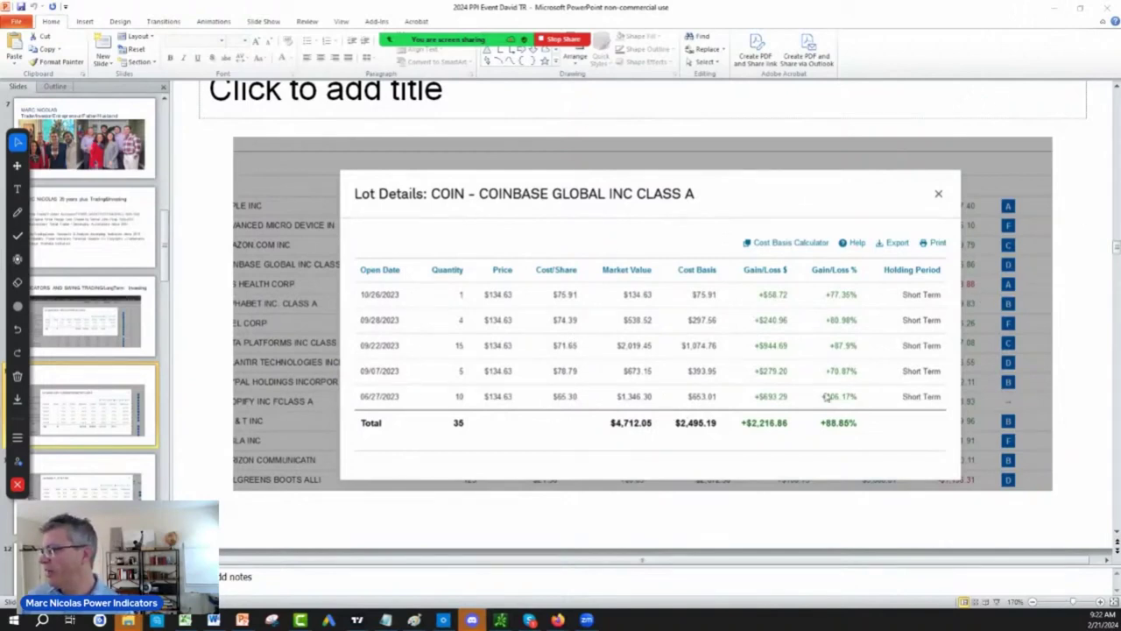
Step: Load Coinbase Global (COIN) on NASDAQ and stretch candles taller and wider via the axes
{"action": "left_click", "coordinate": [1057, 12]}
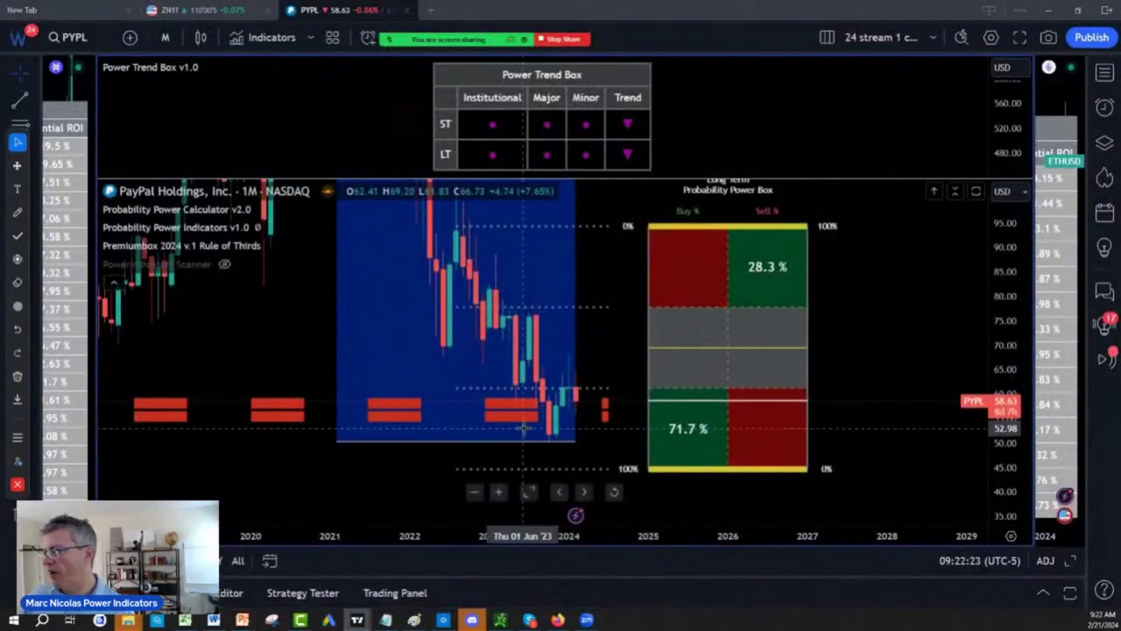
{"action": "type", "text": "c"}
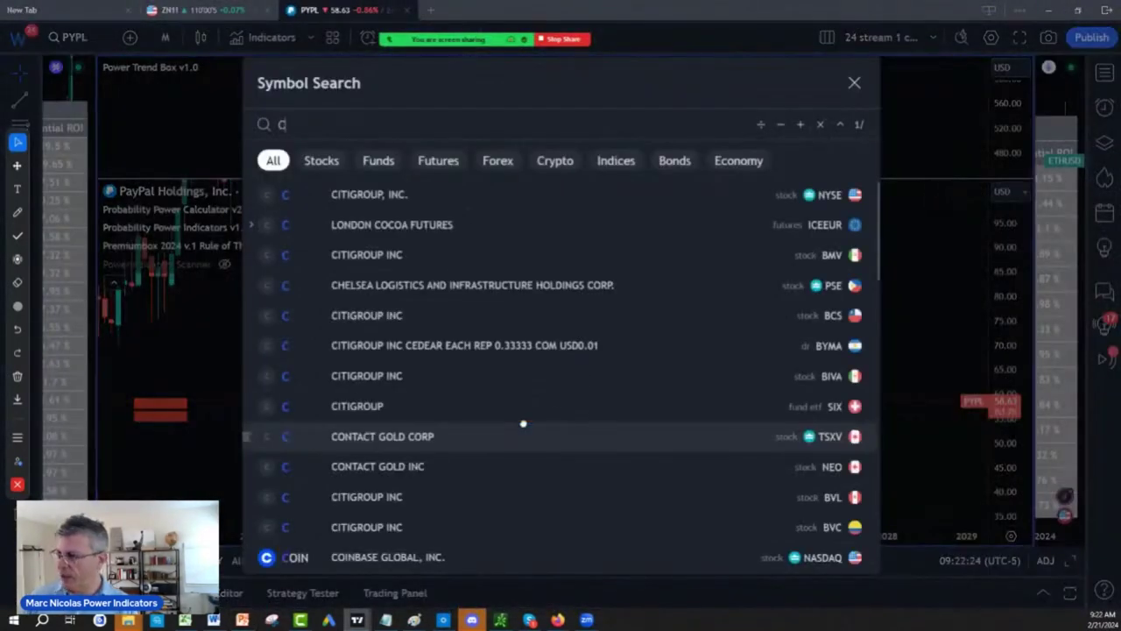
{"action": "type", "text": "ain"}
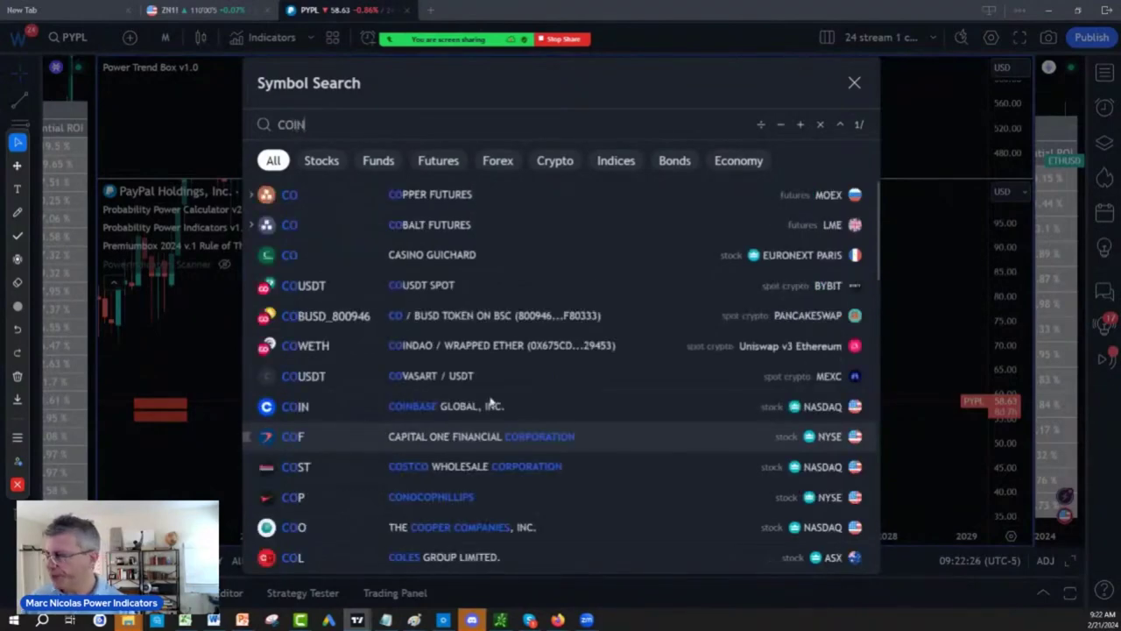
{"action": "left_click", "coordinate": [418, 198]}
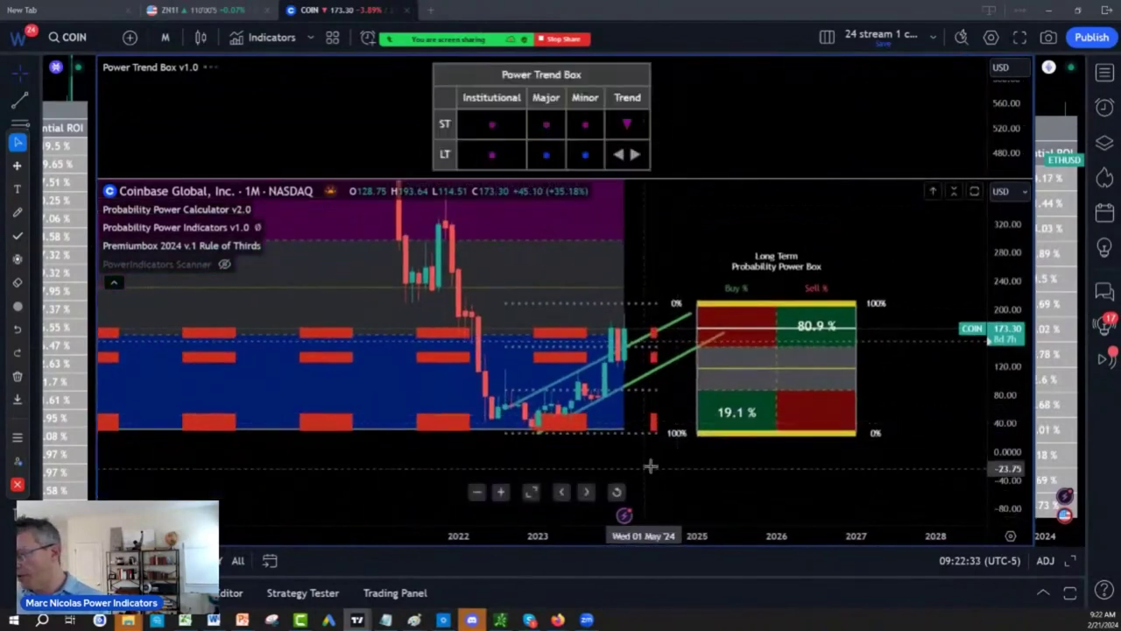
{"action": "left_click_drag", "start_coordinate": [1007, 447], "coordinate": [1007, 411]}
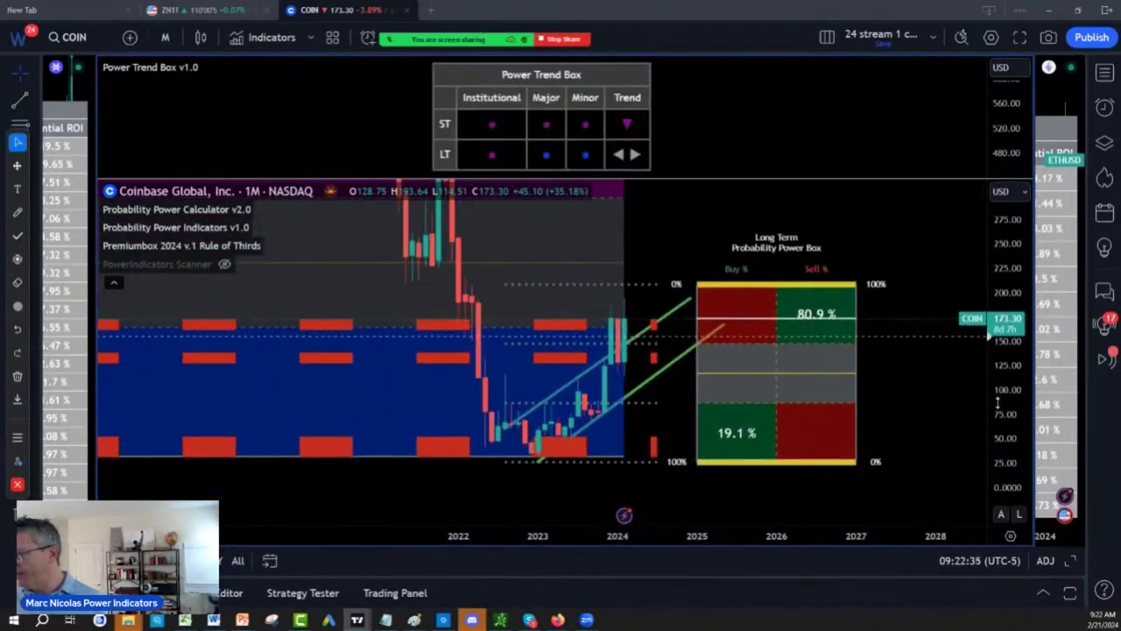
{"action": "left_click_drag", "start_coordinate": [446, 542], "coordinate": [330, 543]}
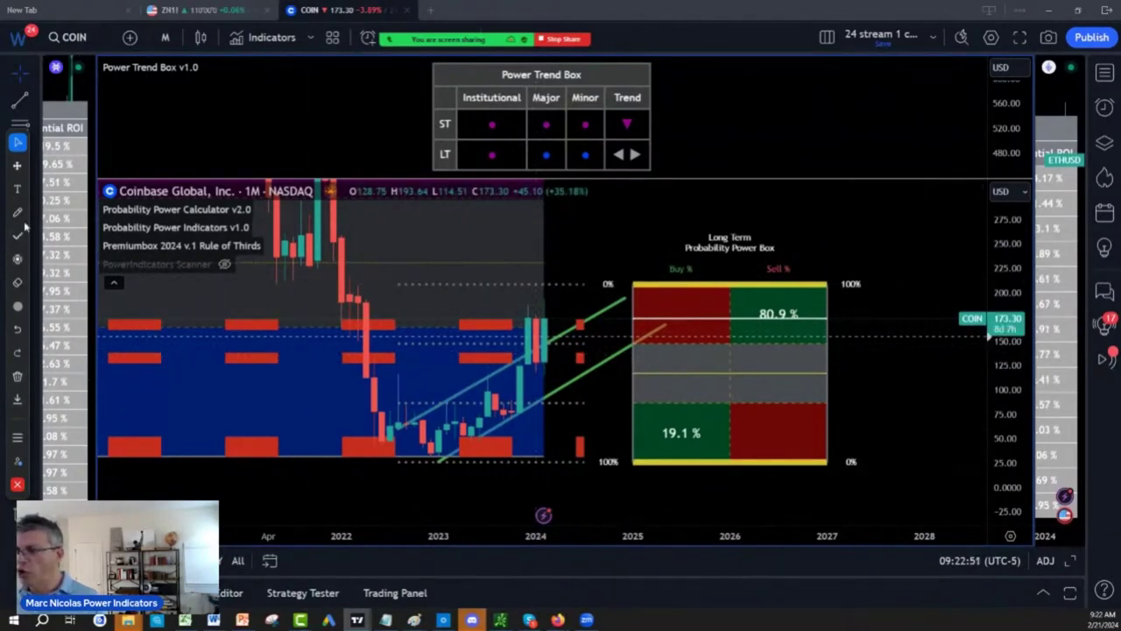
Step: Freehand-write the price levels 165 and 149 on the chart and circle them
{"action": "left_click", "coordinate": [22, 216]}
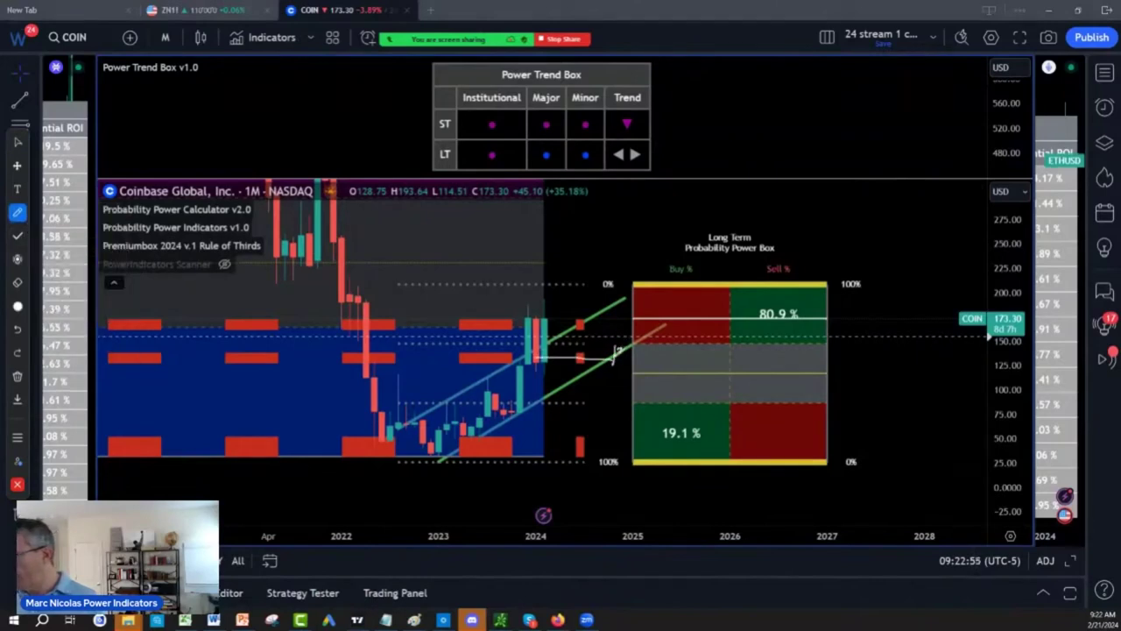
{"action": "left_click_drag", "start_coordinate": [643, 349], "coordinate": [640, 360]}
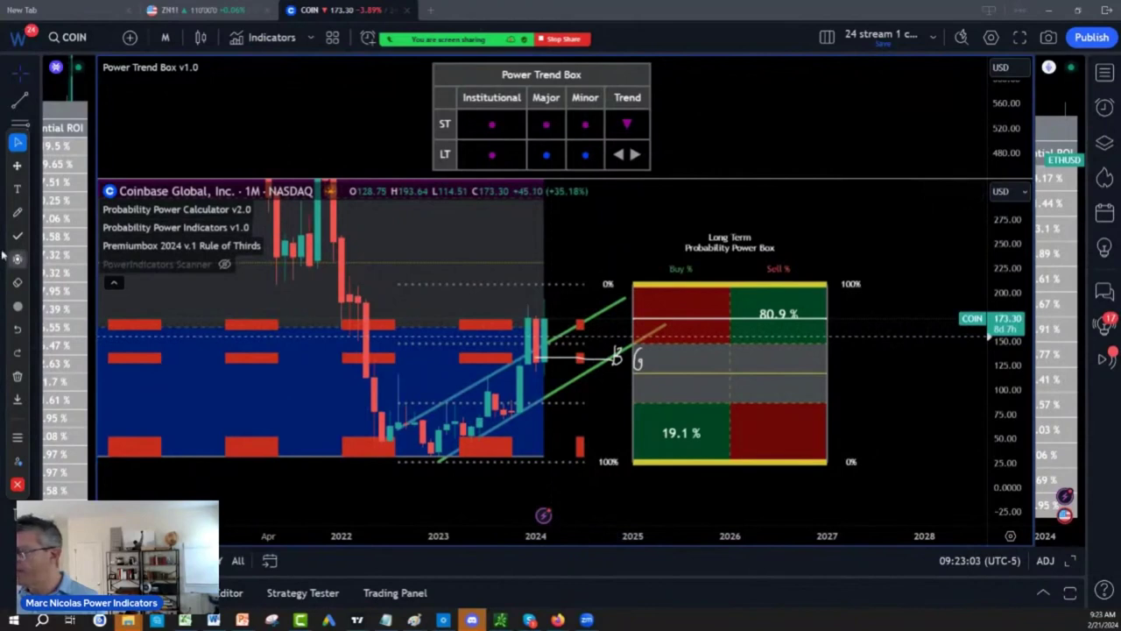
{"action": "left_click", "coordinate": [19, 212]}
{"action": "left_click_drag", "start_coordinate": [642, 311], "coordinate": [652, 324]}
{"action": "mouse_move", "coordinate": [674, 309]}
{"action": "left_mouse_down"}
{"action": "mouse_move", "coordinate": [681, 302]}
{"action": "mouse_move", "coordinate": [665, 325]}
{"action": "mouse_move", "coordinate": [708, 346]}
{"action": "left_mouse_up"}
{"action": "mouse_move", "coordinate": [671, 353]}
{"action": "left_mouse_down"}
{"action": "mouse_move", "coordinate": [679, 347]}
{"action": "mouse_move", "coordinate": [664, 359]}
{"action": "mouse_move", "coordinate": [646, 348]}
{"action": "left_mouse_up"}
{"action": "mouse_move", "coordinate": [701, 324]}
{"action": "left_mouse_down"}
{"action": "mouse_move", "coordinate": [714, 349]}
{"action": "mouse_move", "coordinate": [706, 324]}
{"action": "left_mouse_up"}
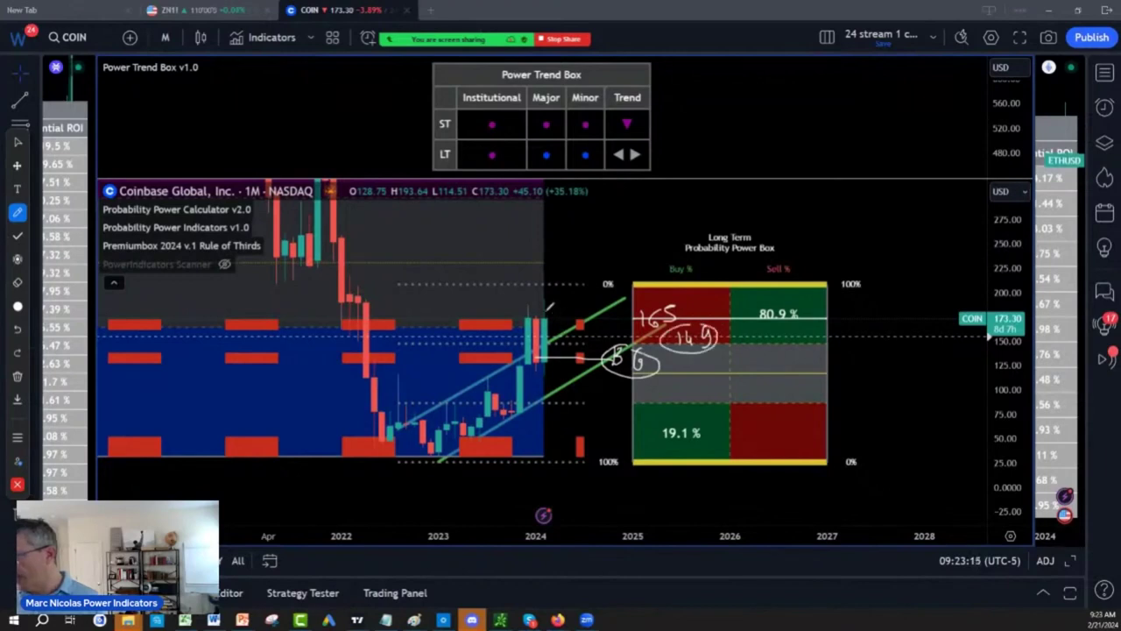
Step: Sketch white arrows showing a dip to the circled level and a rebound to the power box top
{"action": "left_click_drag", "start_coordinate": [550, 298], "coordinate": [603, 359]}
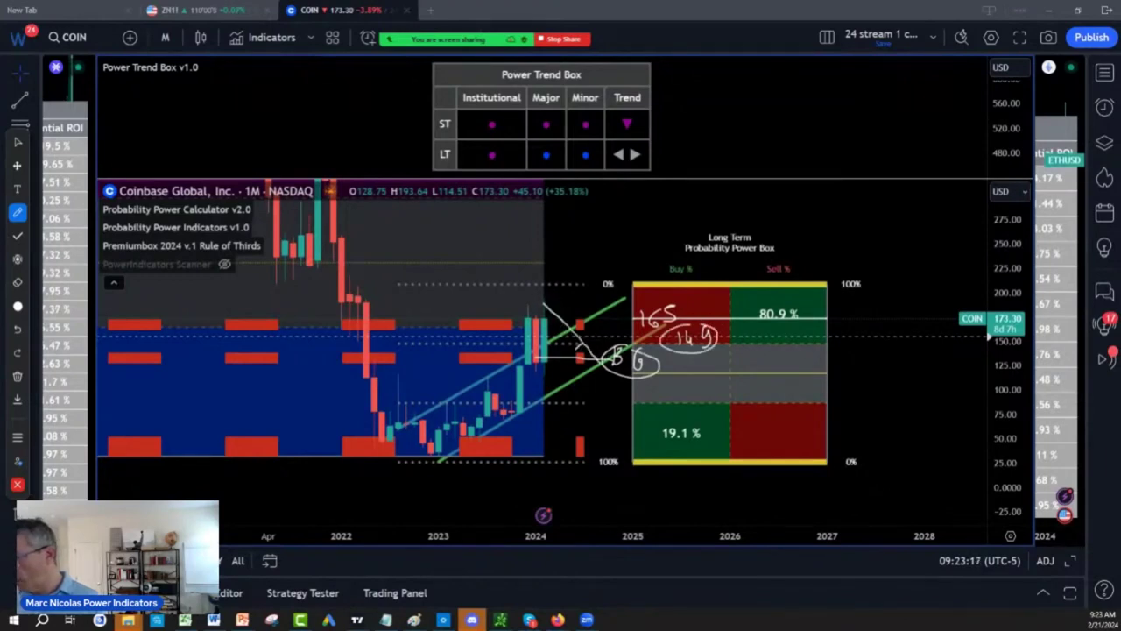
{"action": "left_click_drag", "start_coordinate": [513, 327], "coordinate": [579, 385]}
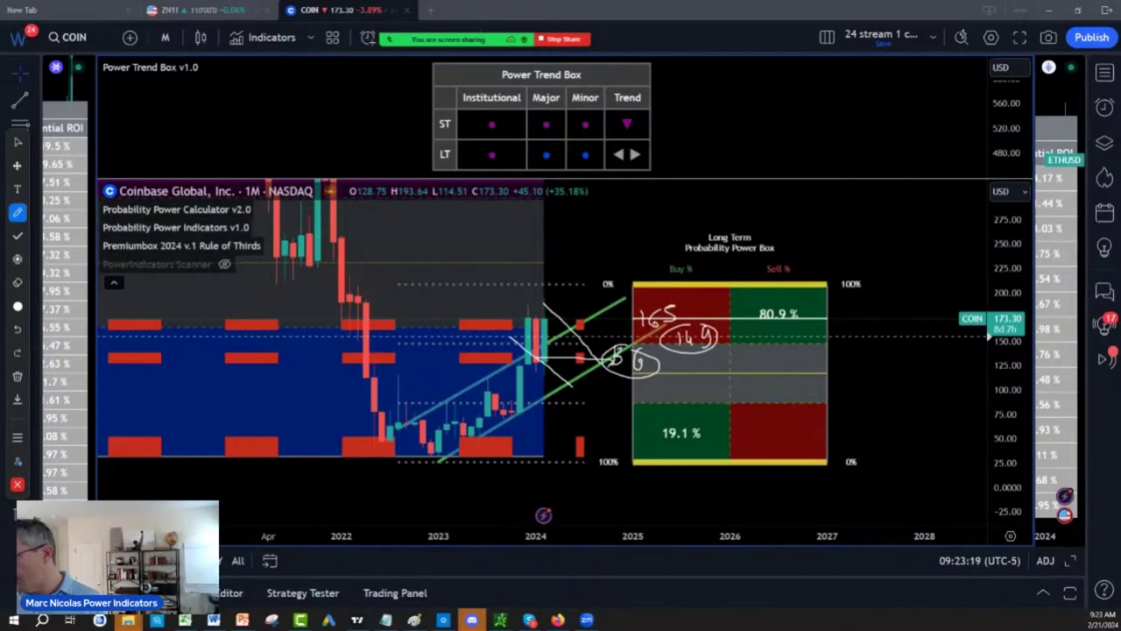
{"action": "left_click_drag", "start_coordinate": [620, 346], "coordinate": [632, 298]}
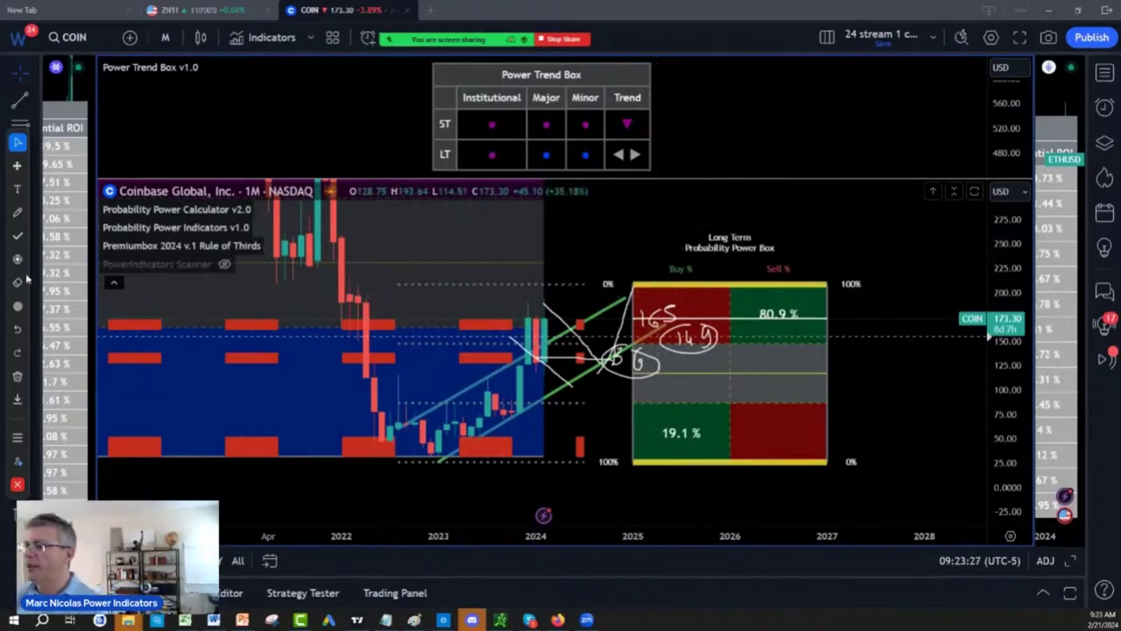
Step: With the pencil brush, write and circle a 210 target above the power box
{"action": "left_click", "coordinate": [17, 212]}
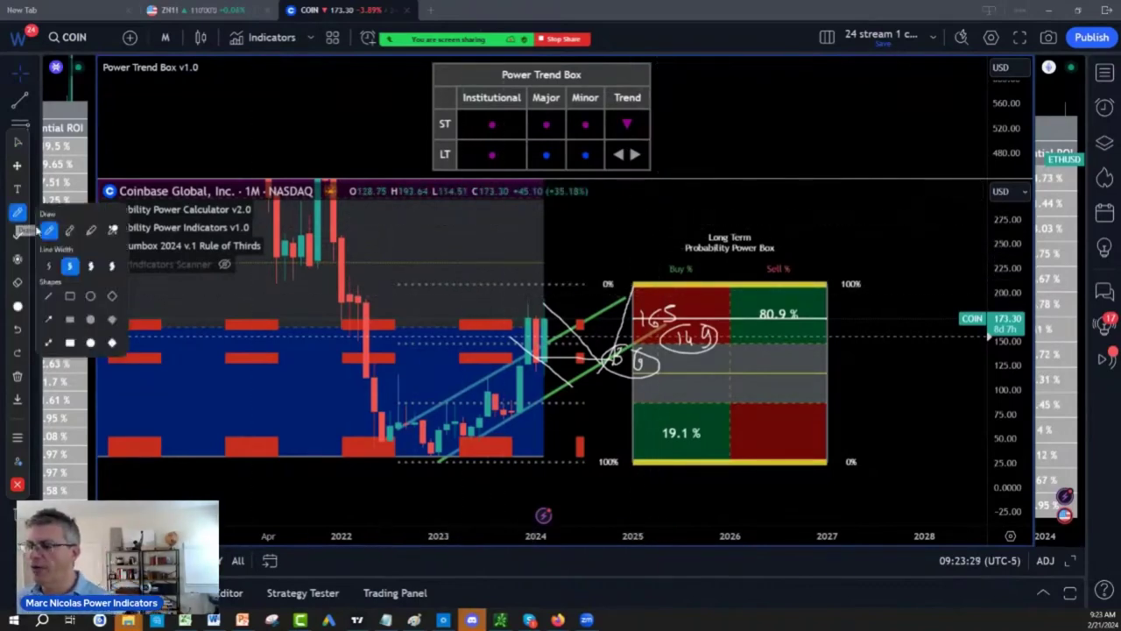
{"action": "left_click", "coordinate": [49, 230]}
{"action": "mouse_move", "coordinate": [582, 248]}
{"action": "left_mouse_down"}
{"action": "mouse_move", "coordinate": [609, 249]}
{"action": "mouse_move", "coordinate": [607, 273]}
{"action": "left_mouse_up"}
{"action": "mouse_move", "coordinate": [624, 231]}
{"action": "left_mouse_down"}
{"action": "mouse_move", "coordinate": [618, 260]}
{"action": "mouse_move", "coordinate": [633, 249]}
{"action": "mouse_move", "coordinate": [639, 291]}
{"action": "mouse_move", "coordinate": [613, 217]}
{"action": "mouse_move", "coordinate": [583, 221]}
{"action": "left_mouse_up"}
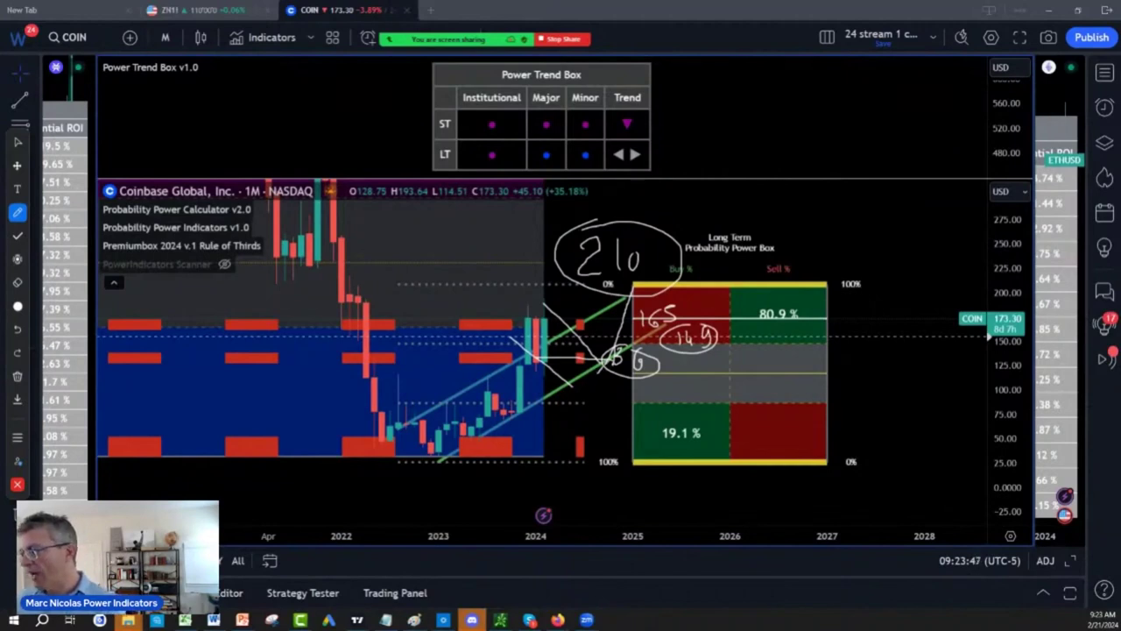
Step: Loop the lower level and 2023 candles, then remove all drawings from the chart
{"action": "mouse_move", "coordinate": [595, 358]}
{"action": "left_mouse_down"}
{"action": "mouse_move", "coordinate": [580, 385]}
{"action": "mouse_move", "coordinate": [632, 361]}
{"action": "mouse_move", "coordinate": [580, 400]}
{"action": "mouse_move", "coordinate": [618, 372]}
{"action": "left_mouse_up"}
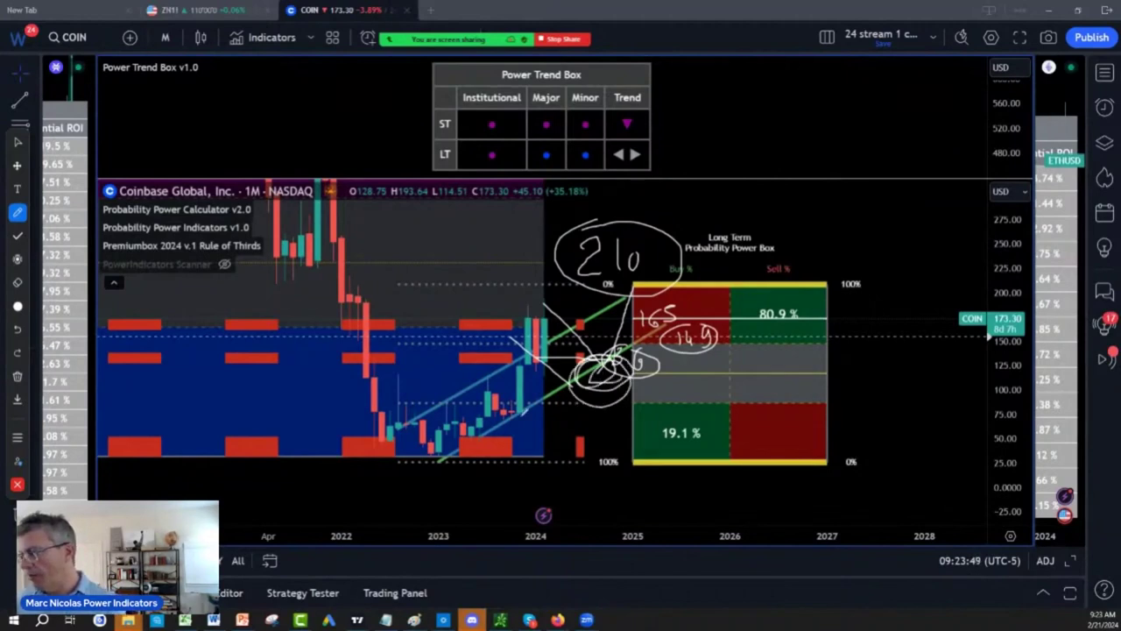
{"action": "mouse_move", "coordinate": [510, 413]}
{"action": "left_mouse_down"}
{"action": "mouse_move", "coordinate": [536, 402]}
{"action": "mouse_move", "coordinate": [517, 410]}
{"action": "left_mouse_up"}
{"action": "left_click_drag", "start_coordinate": [460, 436], "coordinate": [438, 454]}
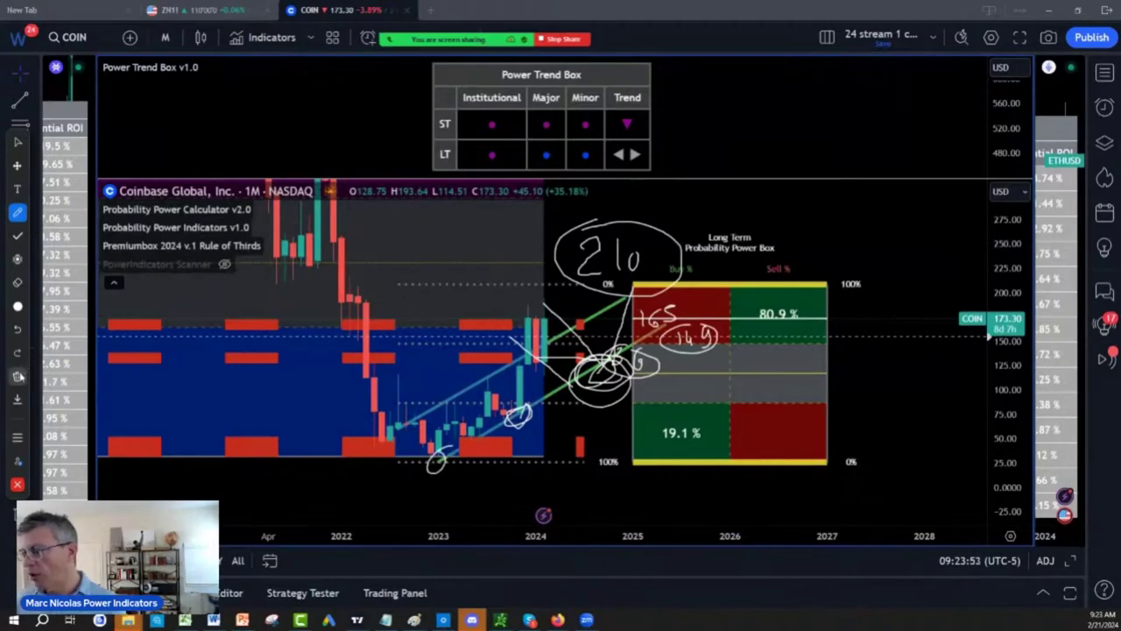
{"action": "left_click", "coordinate": [16, 376]}
{"action": "left_click", "coordinate": [61, 382]}
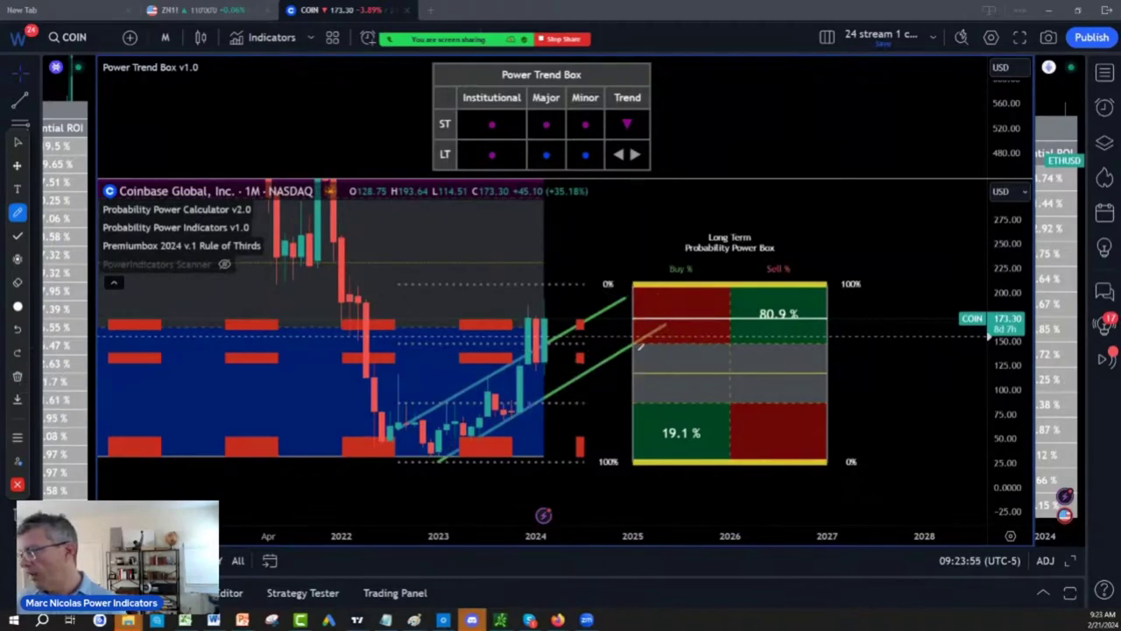
Step: Draw a pencil loop around the grey zone, then return to the PowerPoint Coinbase slide
{"action": "left_click_drag", "start_coordinate": [581, 340], "coordinate": [690, 337]}
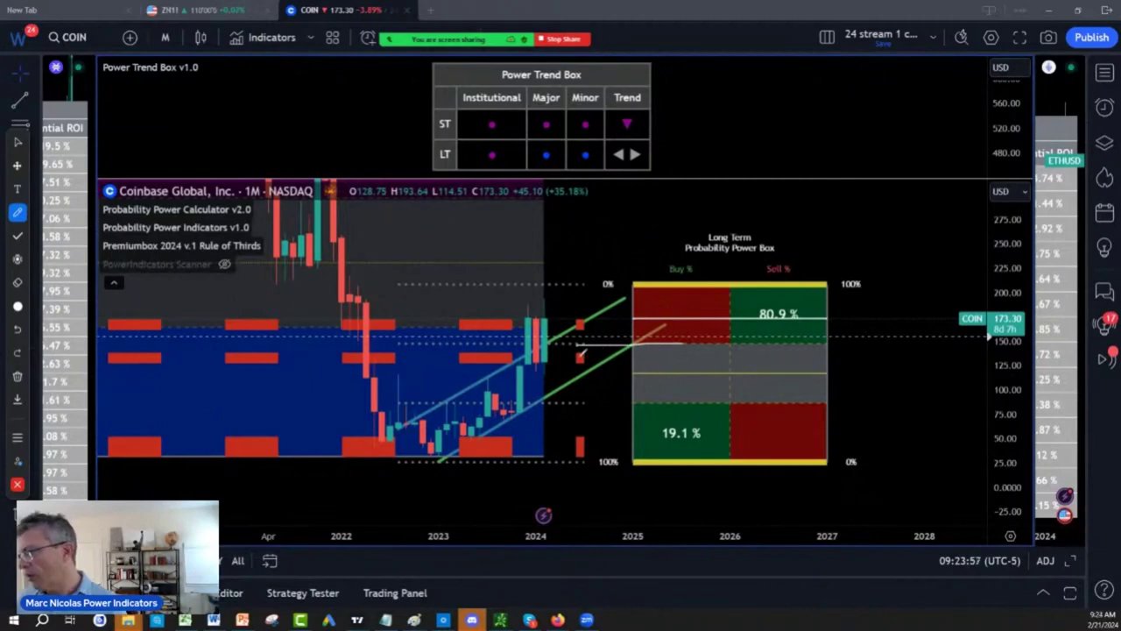
{"action": "mouse_move", "coordinate": [578, 349]}
{"action": "left_mouse_down"}
{"action": "mouse_move", "coordinate": [692, 355]}
{"action": "mouse_move", "coordinate": [688, 339]}
{"action": "mouse_move", "coordinate": [576, 345]}
{"action": "left_mouse_up"}
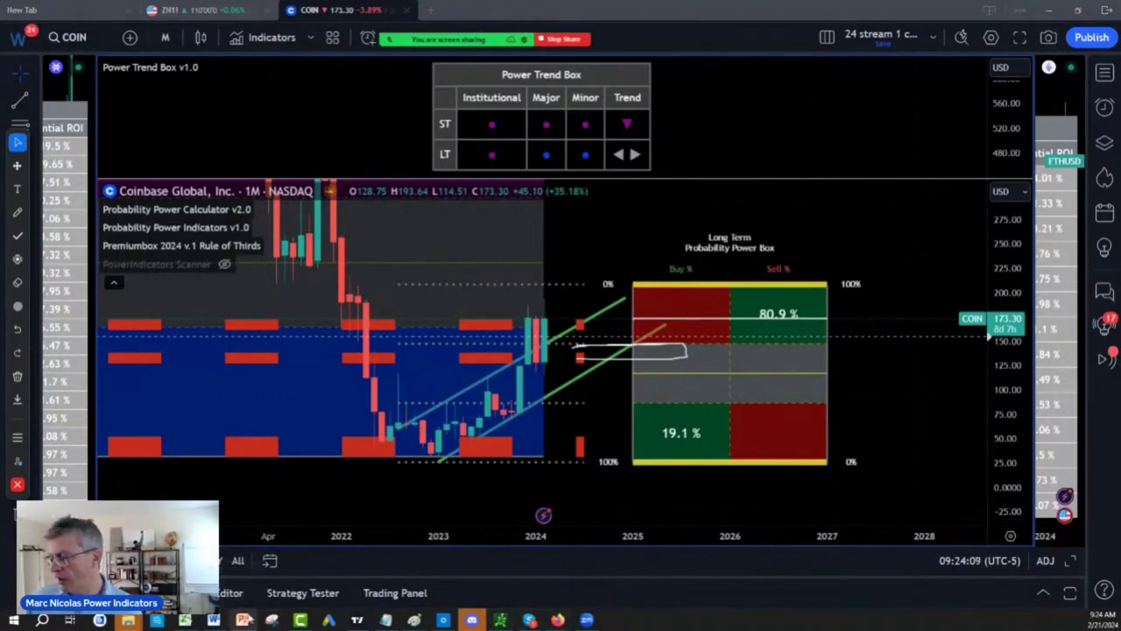
{"action": "left_click", "coordinate": [242, 620]}
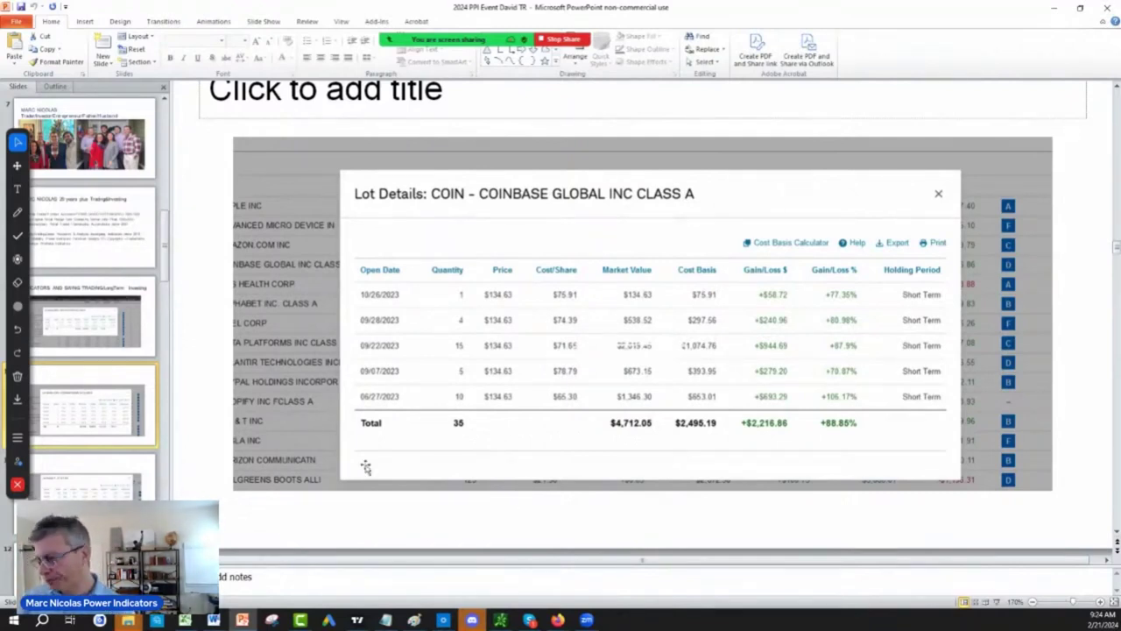
Step: Go past the META lot details slide to the portfolio summary showing $223,943.92 total value
{"action": "left_click", "coordinate": [70, 328]}
{"action": "scroll", "coordinate": [79, 330], "scroll_direction": "down", "scroll_amount": 3}
{"action": "left_click", "coordinate": [86, 331]}
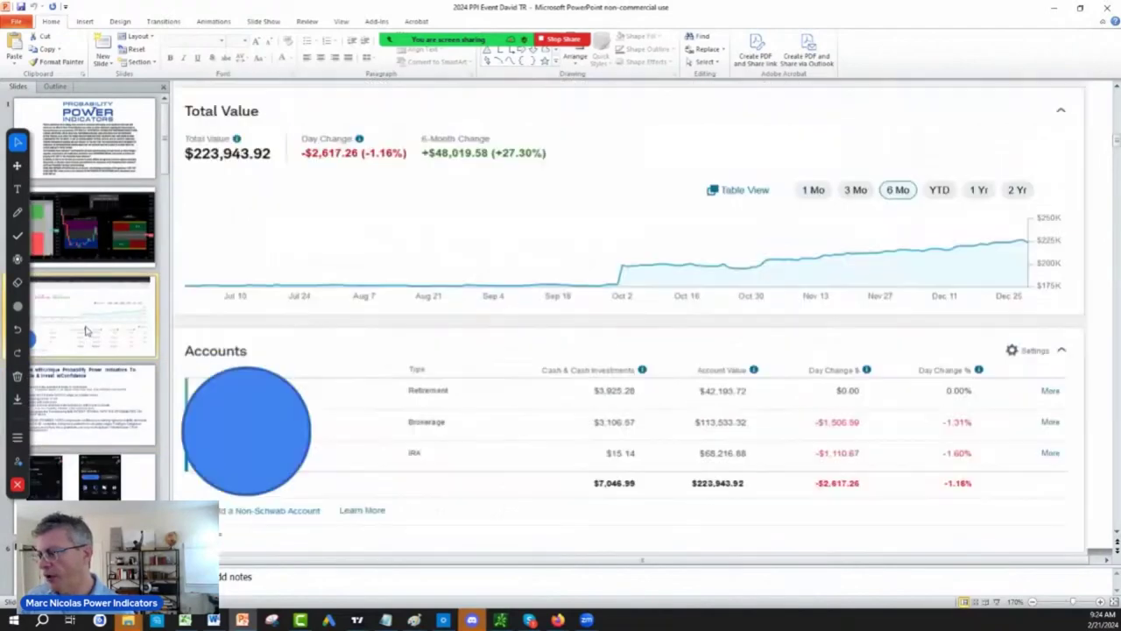